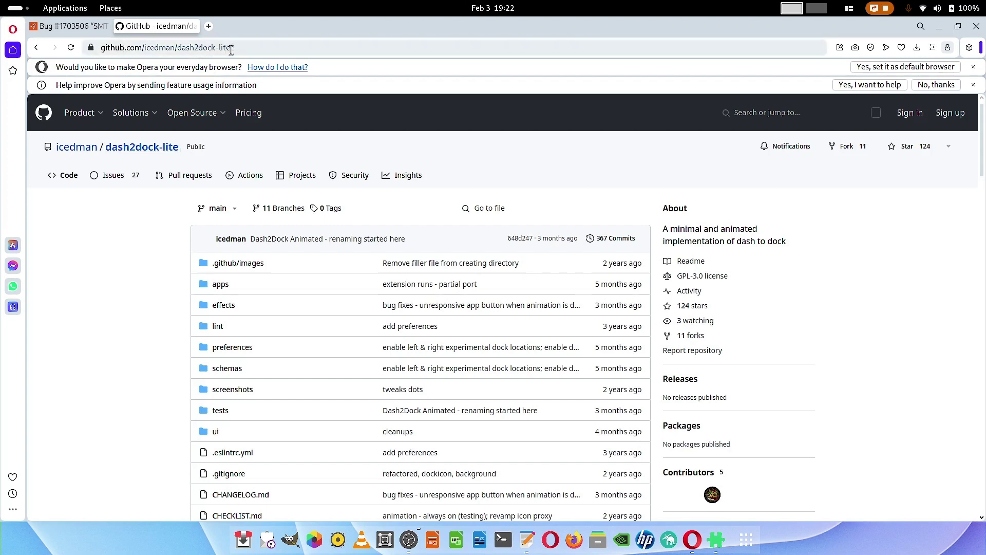
Scroll the README down to the Installation section and briefly highlight the git clone command
drag(983, 134, 983, 398)
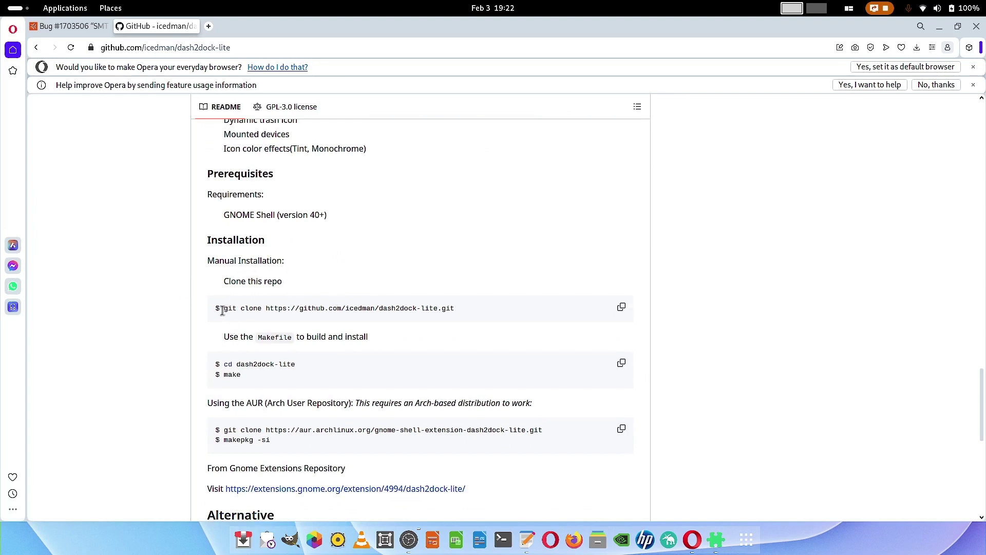
drag(224, 310, 461, 312)
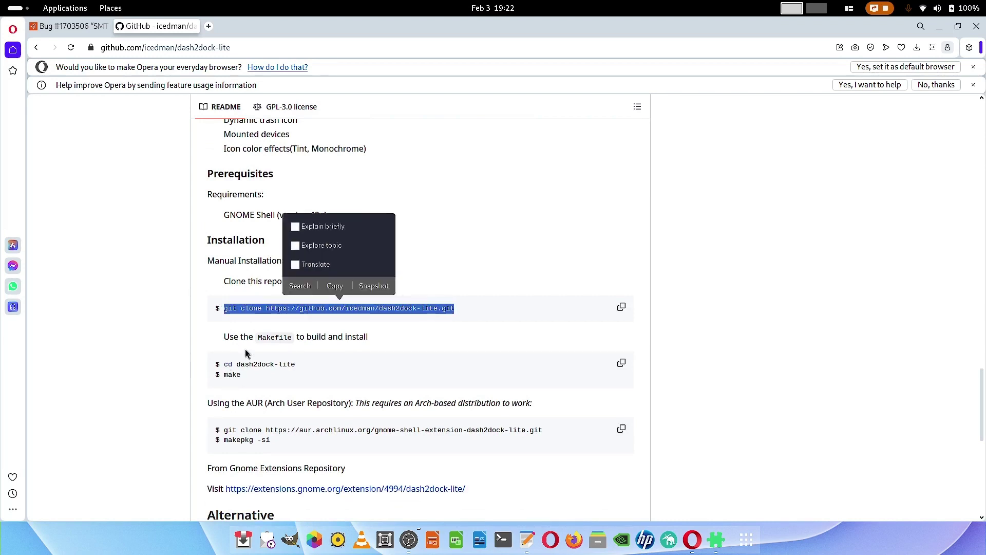
click(226, 364)
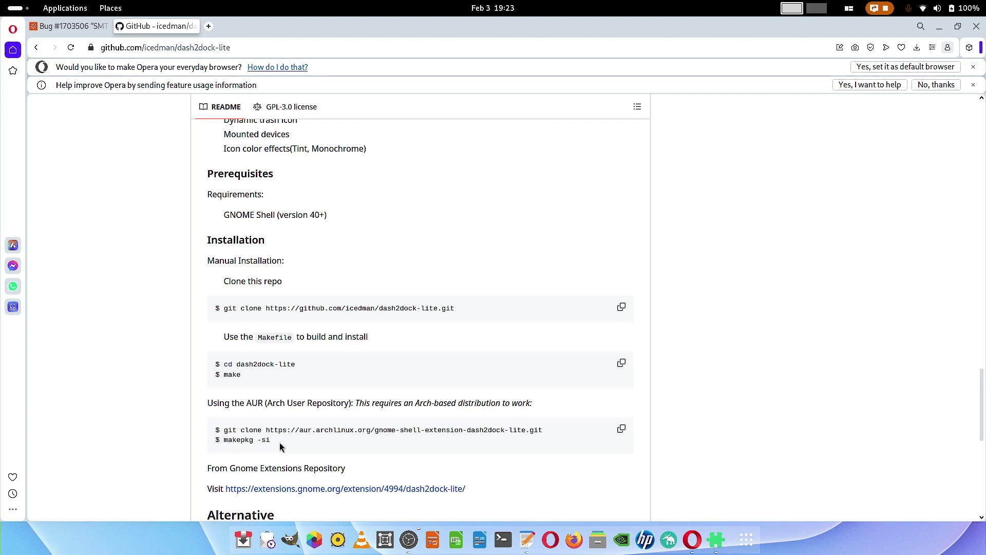
Scroll past the Dash Animator alternative, Dynamic Icons trash script and GPL 3.0 license to the footer
scroll(312, 440, down, 3)
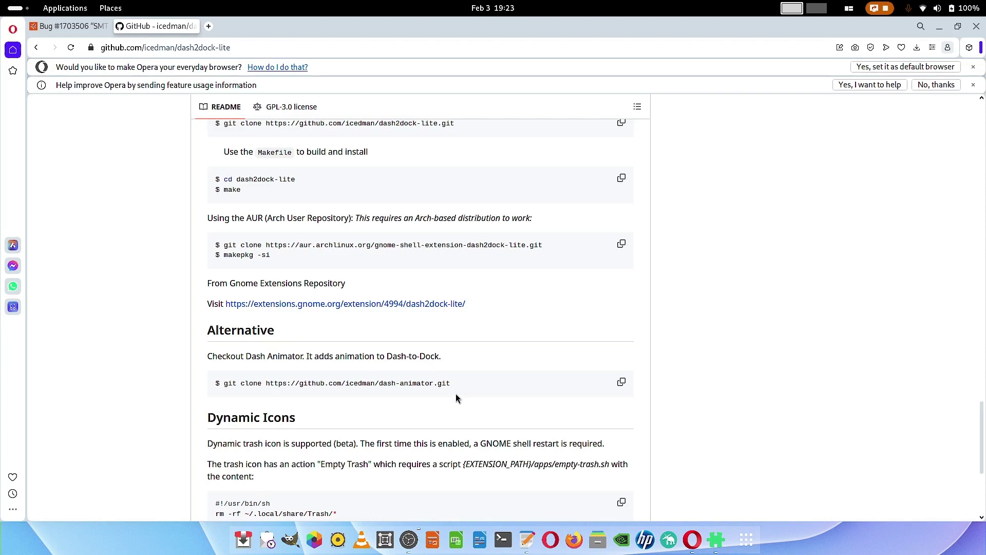
scroll(455, 393, down, 3)
scroll(302, 377, down, 3)
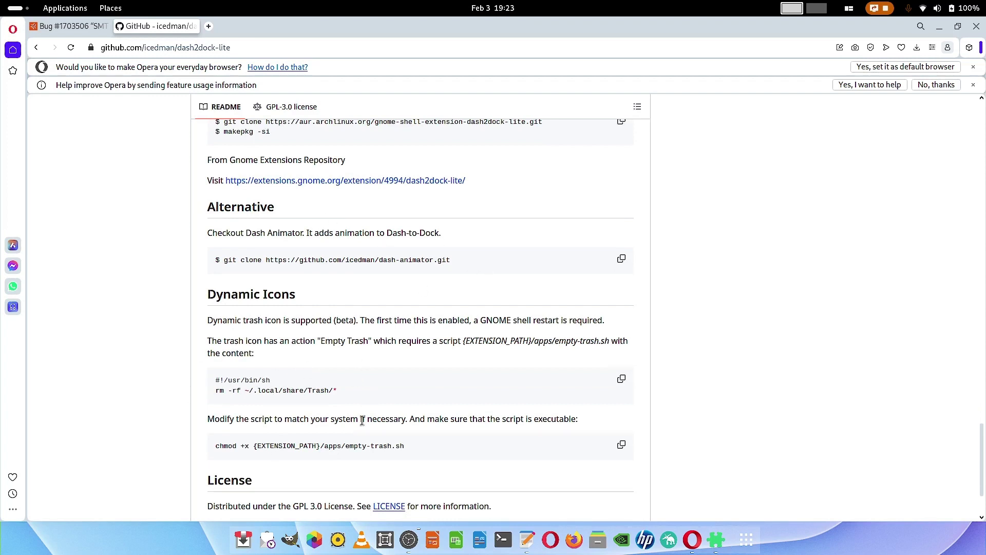
scroll(360, 420, down, 3)
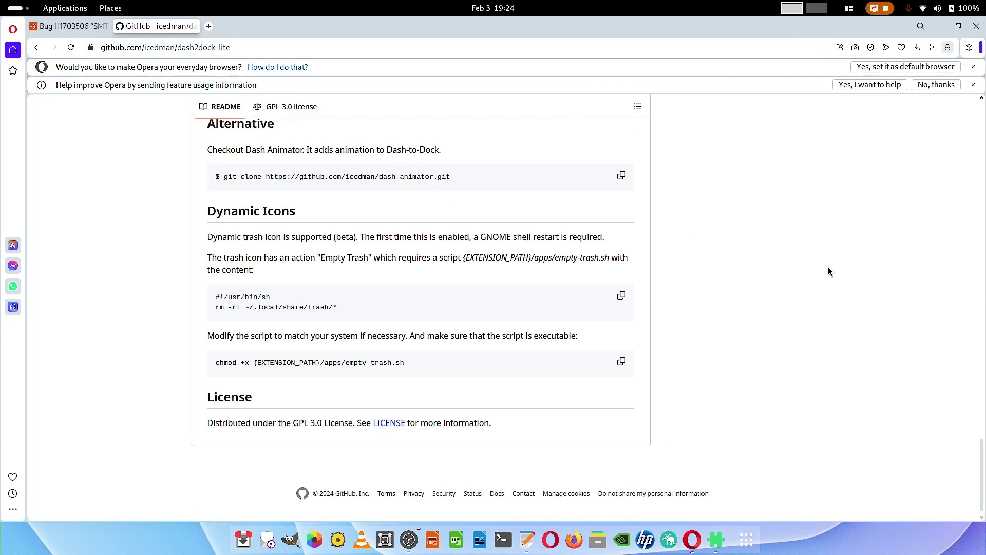
Hide Opera, maximize the editor with only the Install Dash to Dock notes open, then show Activities
click(938, 27)
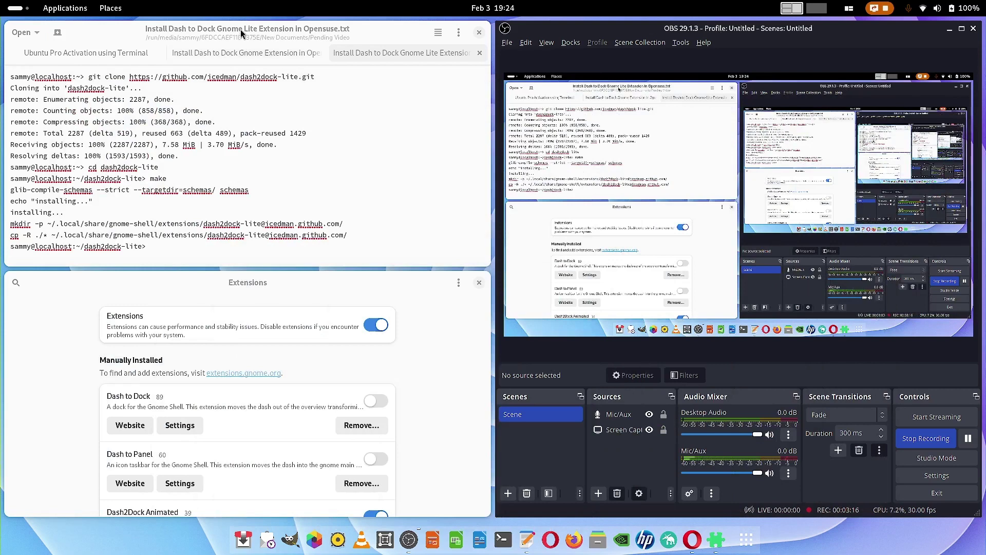
double_click(241, 33)
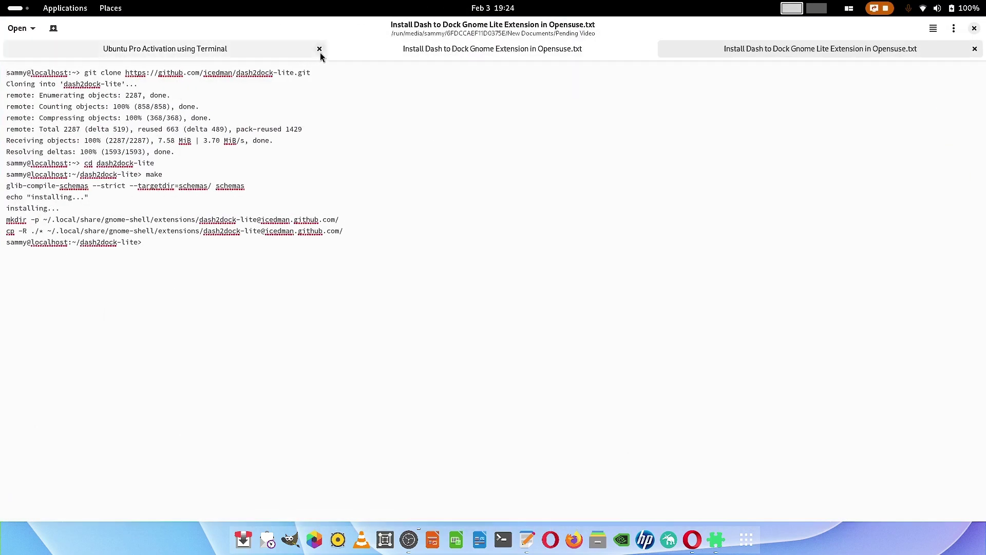
click(319, 49)
click(319, 49)
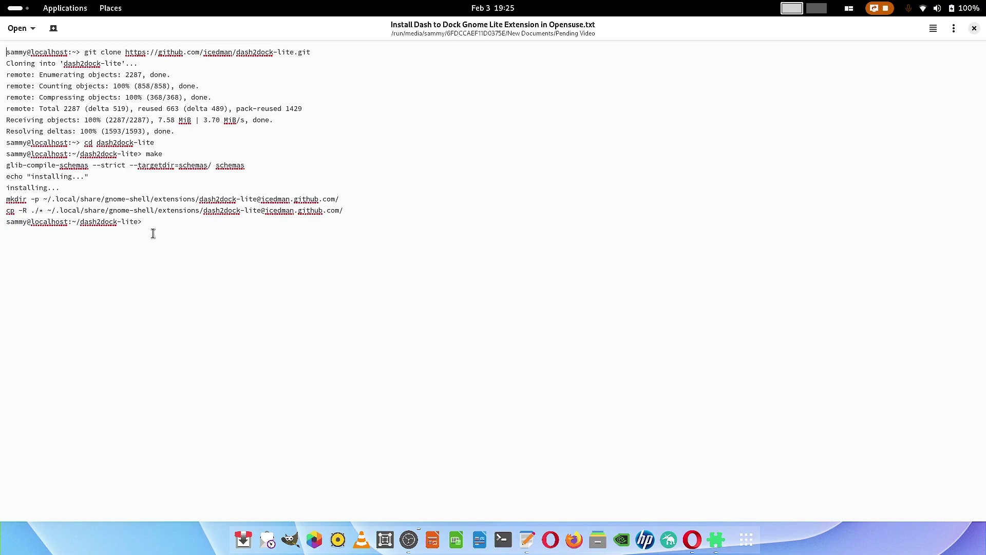
key(super)
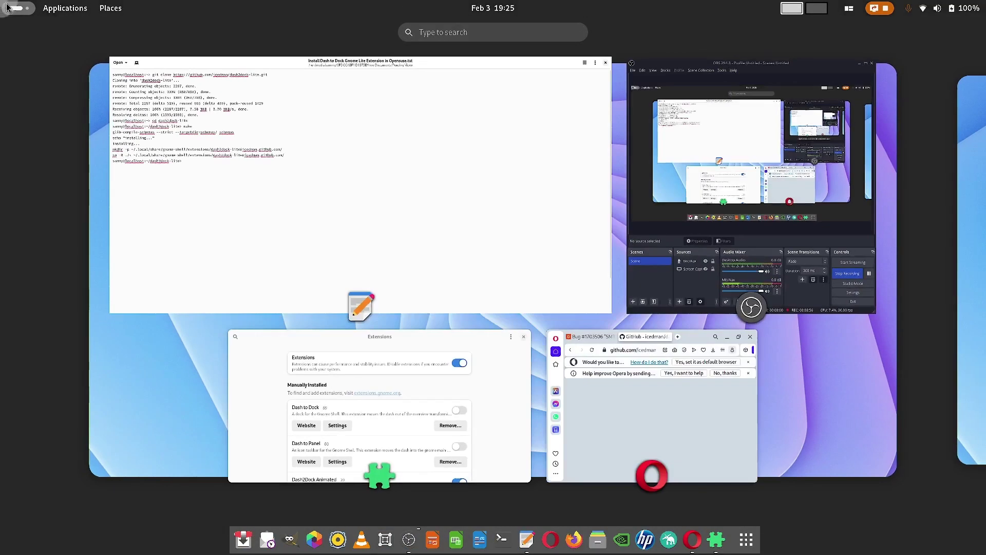
Maximize GNOME Extensions and open the Dash2Dock Animated settings at the General page
click(507, 385)
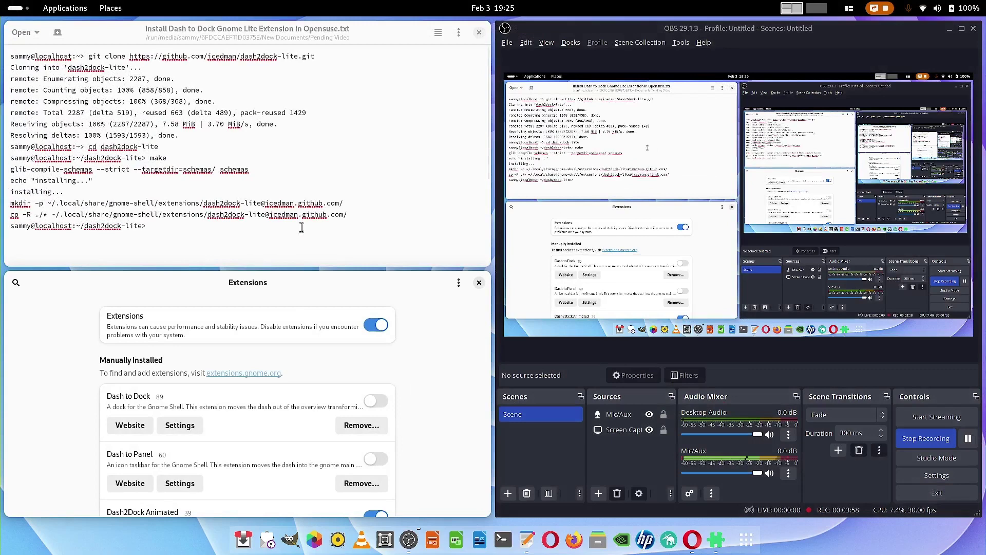
double_click(249, 286)
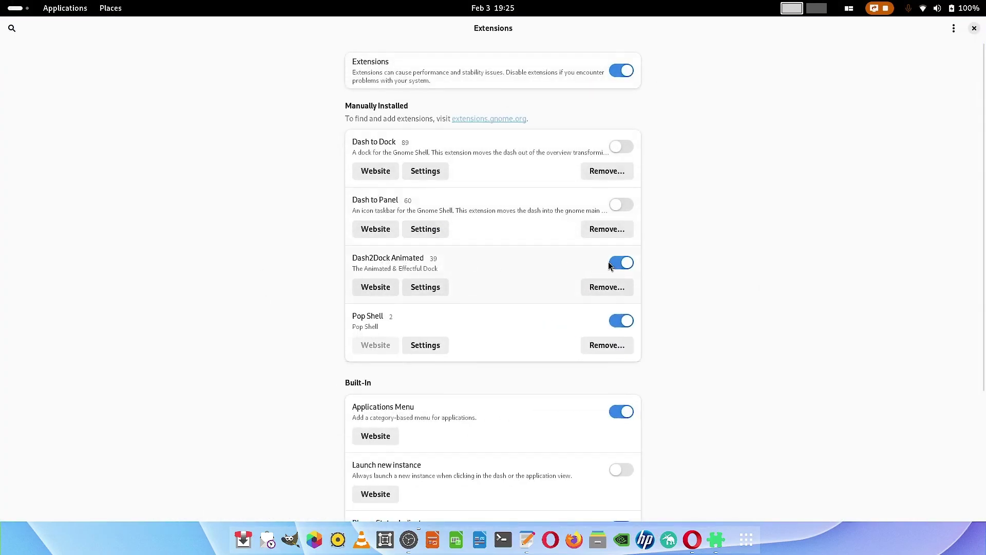
click(438, 291)
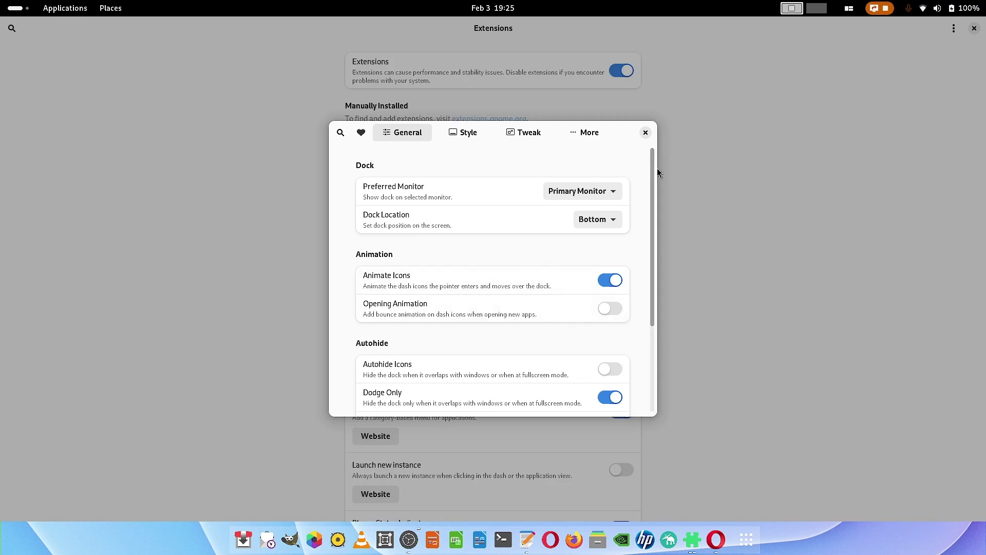
mouse_move(651, 171)
mouse_down()
mouse_move(644, 300)
mouse_move(654, 154)
mouse_up()
drag(650, 230, 655, 199)
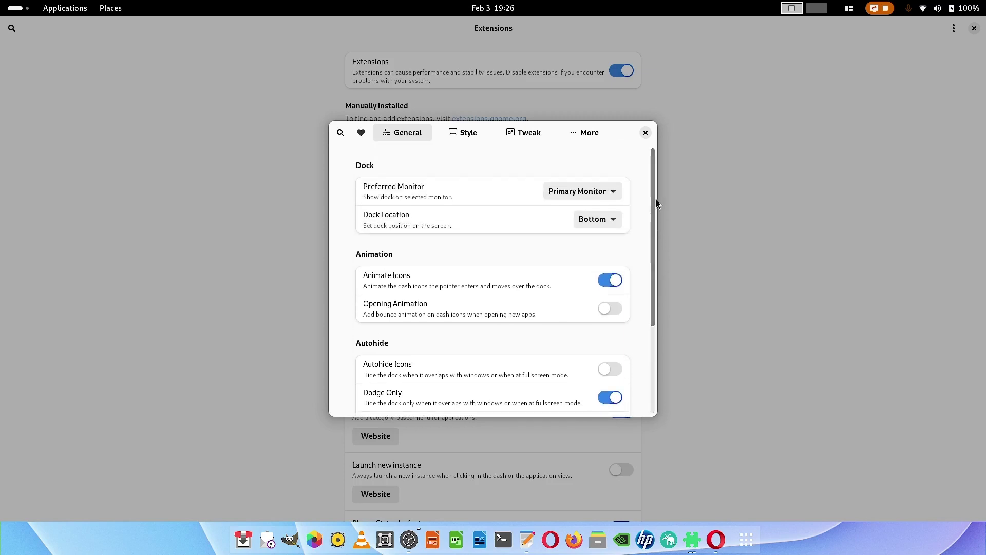
Show the Style page and scroll through Shrink Icons, running indicators, badges and Topbar options
click(476, 135)
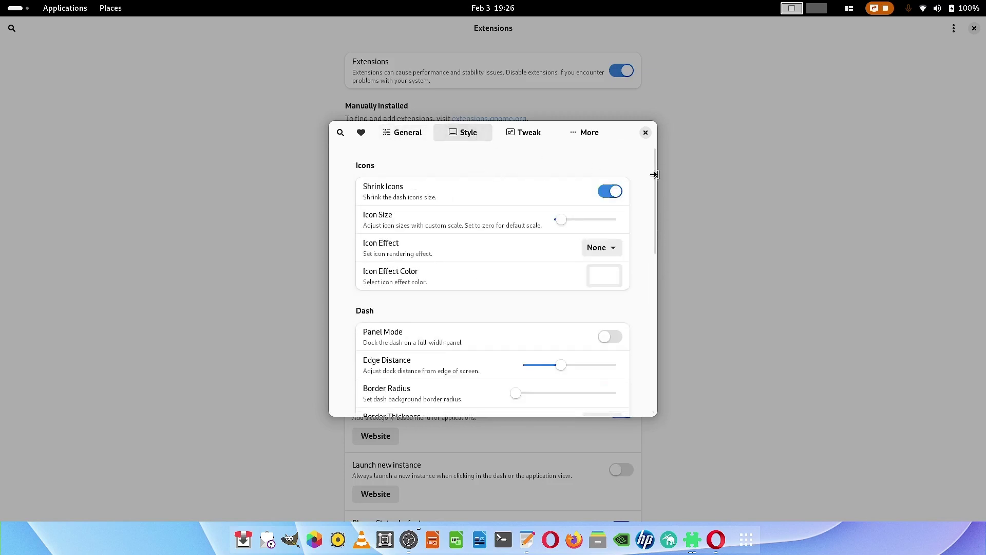
drag(654, 180, 654, 182)
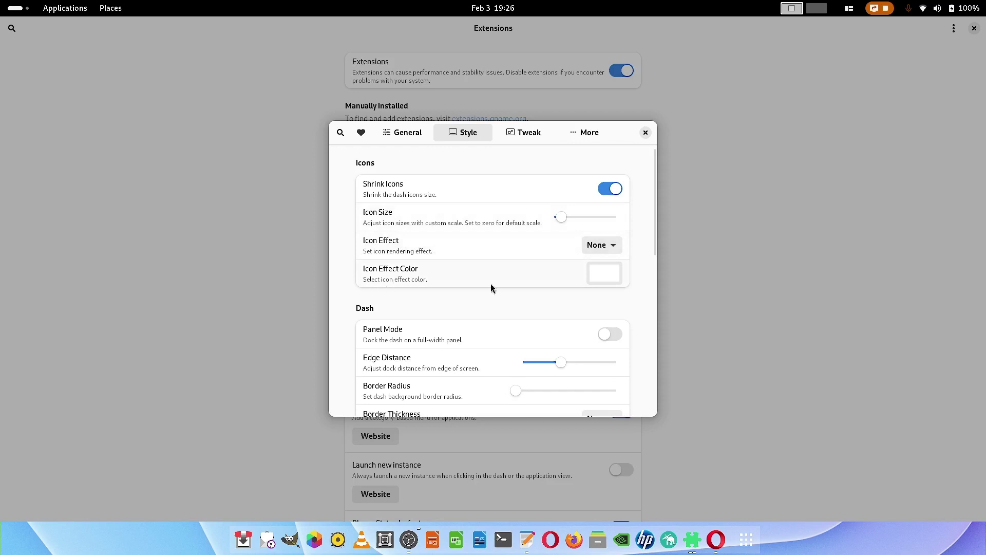
drag(652, 239, 652, 201)
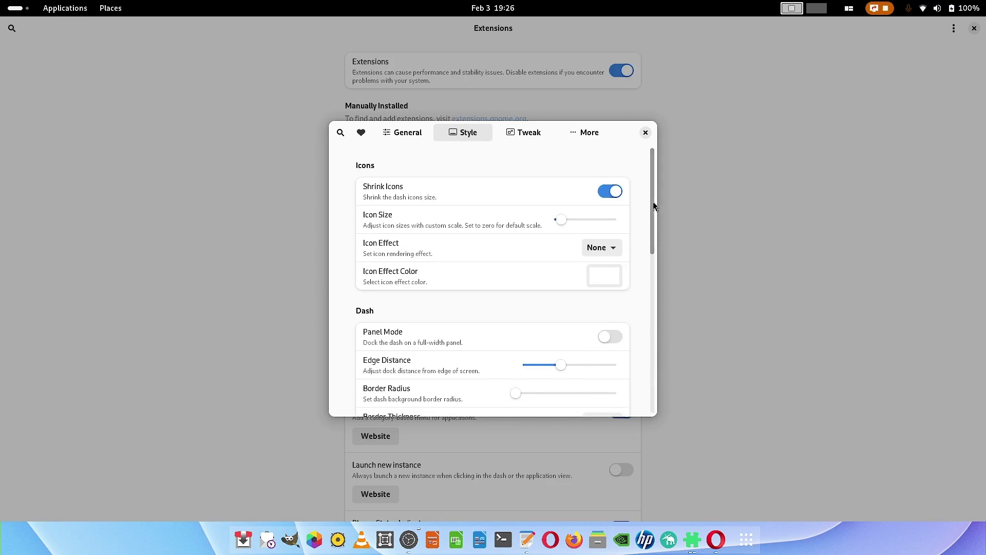
Browse the Tweak and More (Special Icons) pages, return to General, and close the settings dialog
click(533, 134)
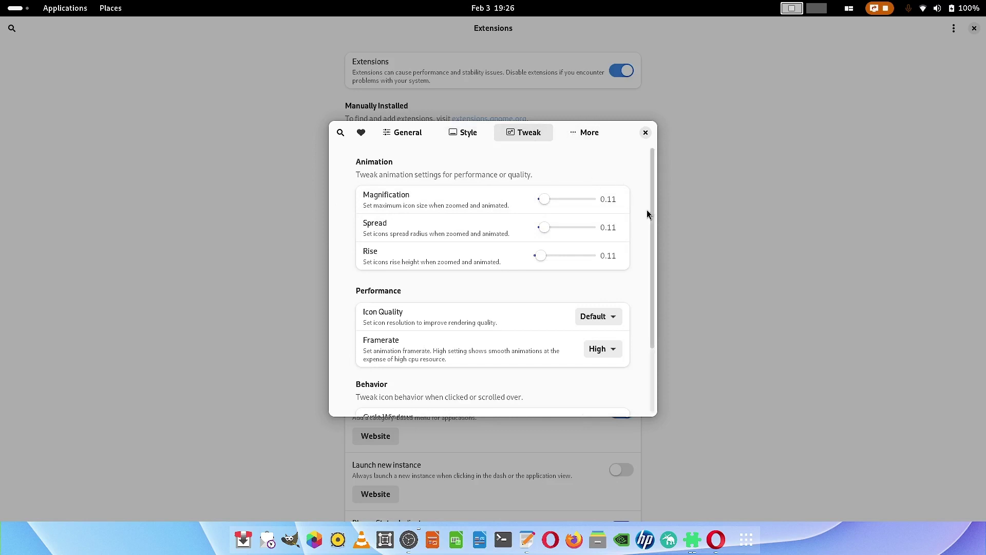
mouse_move(651, 210)
mouse_down()
mouse_move(653, 291)
mouse_move(644, 195)
mouse_up()
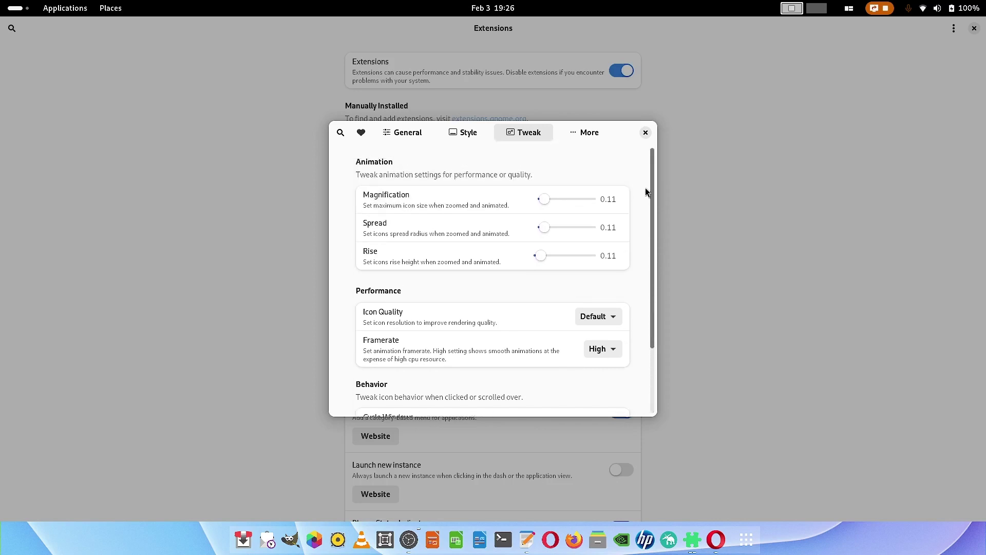
click(586, 133)
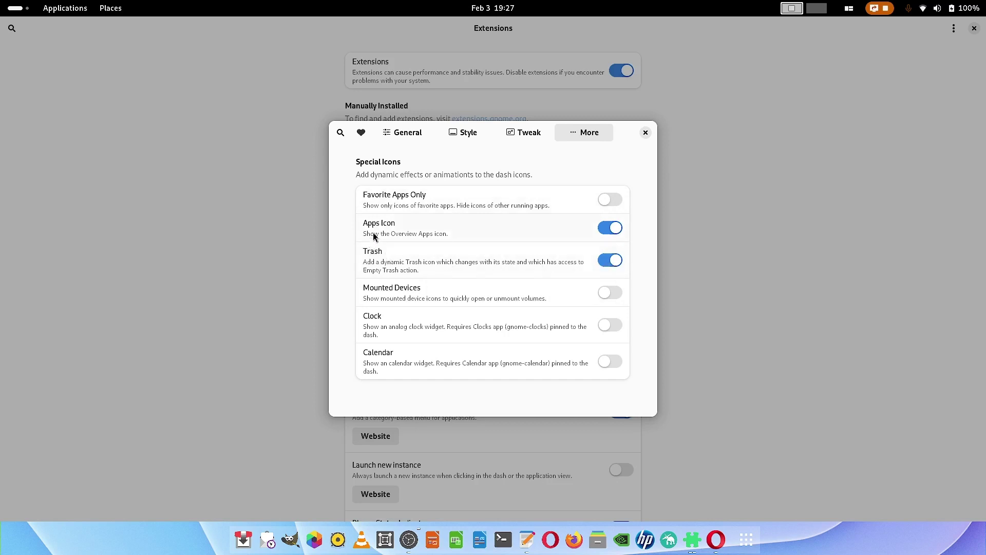
click(404, 135)
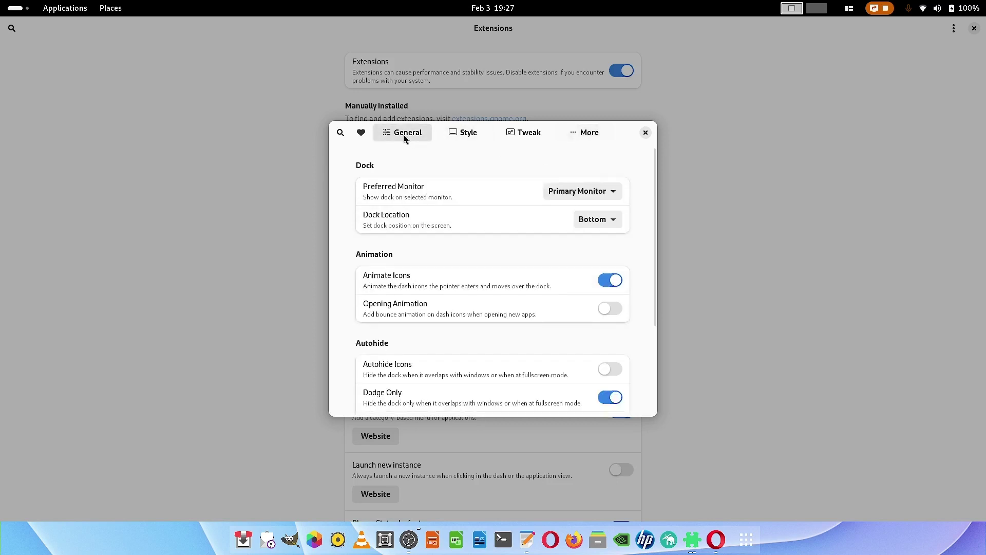
click(645, 133)
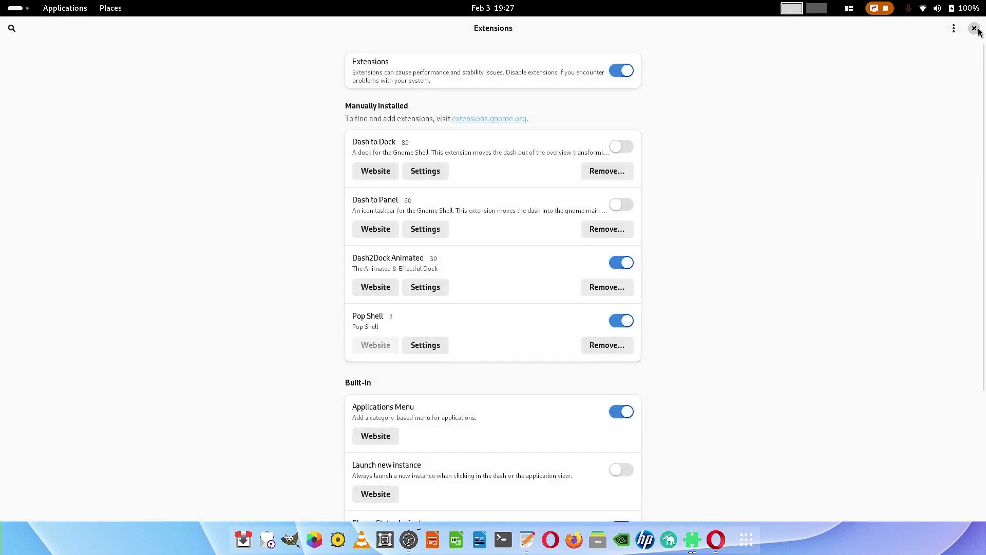
Close the Extensions and Text Editor windows and maximize OBS
click(975, 30)
click(479, 33)
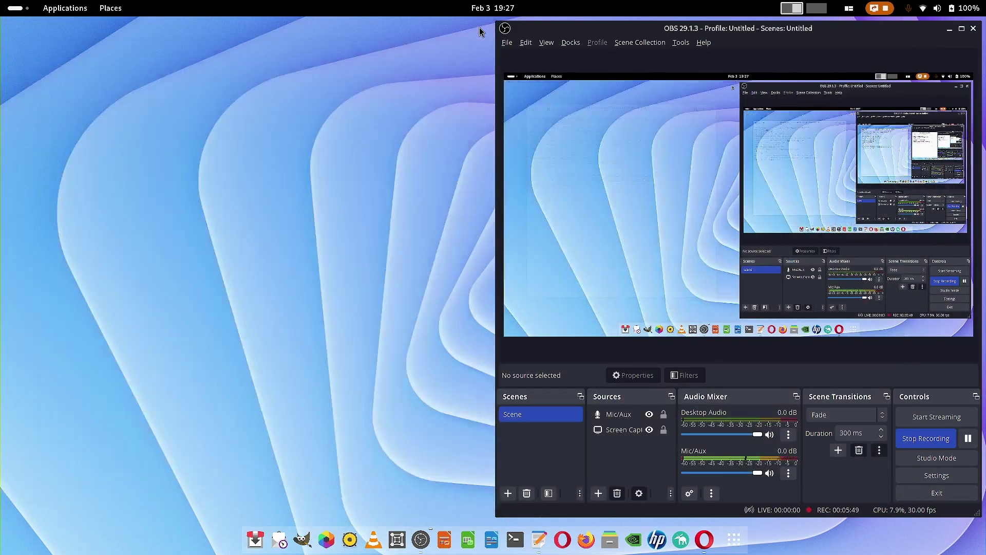
key(super+Up)
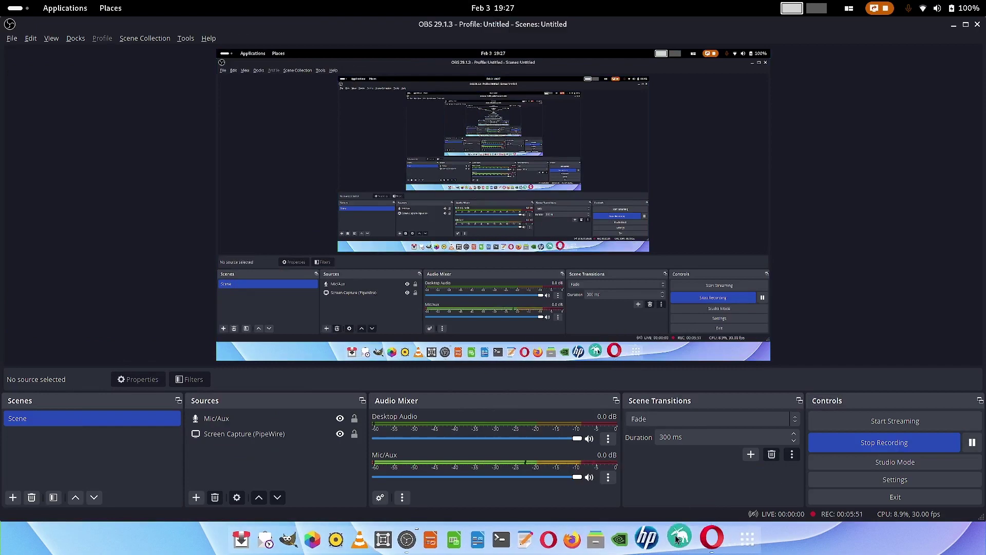
Open and dismiss the applications overview twice, returning to OBS
click(739, 536)
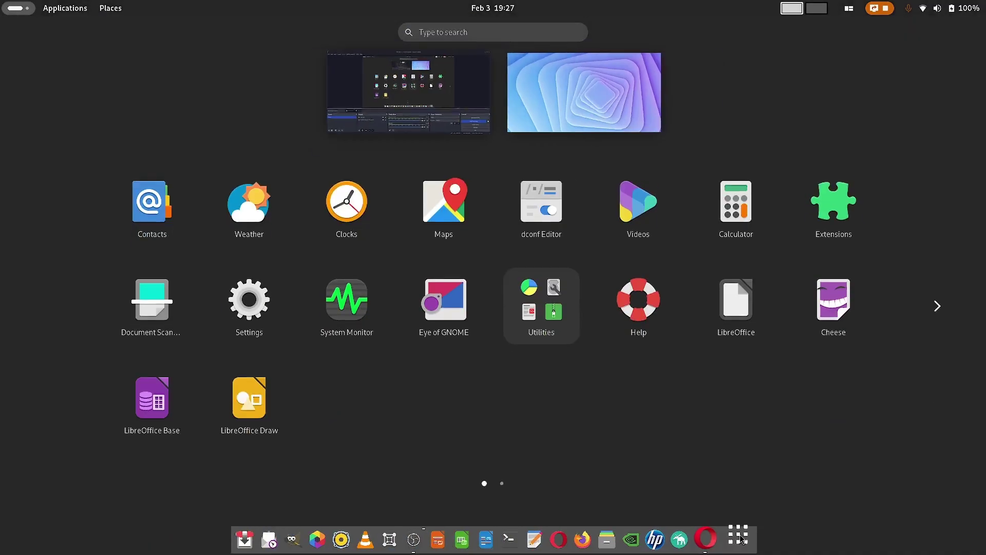
click(740, 535)
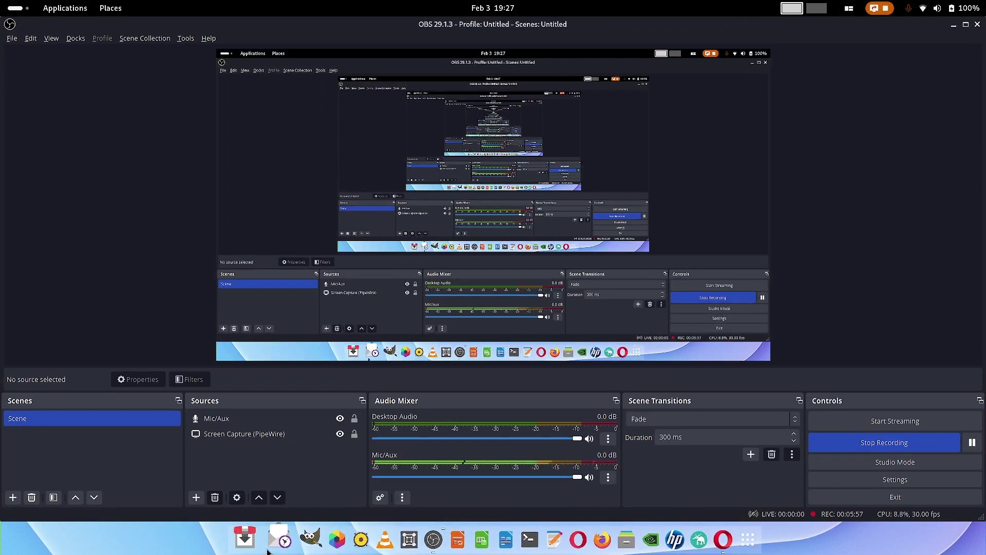
click(748, 538)
click(748, 538)
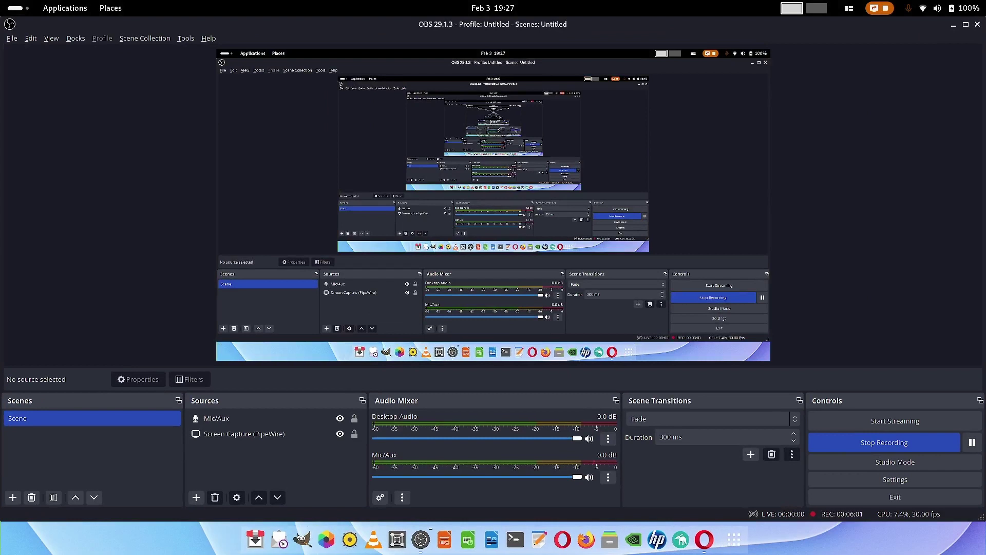